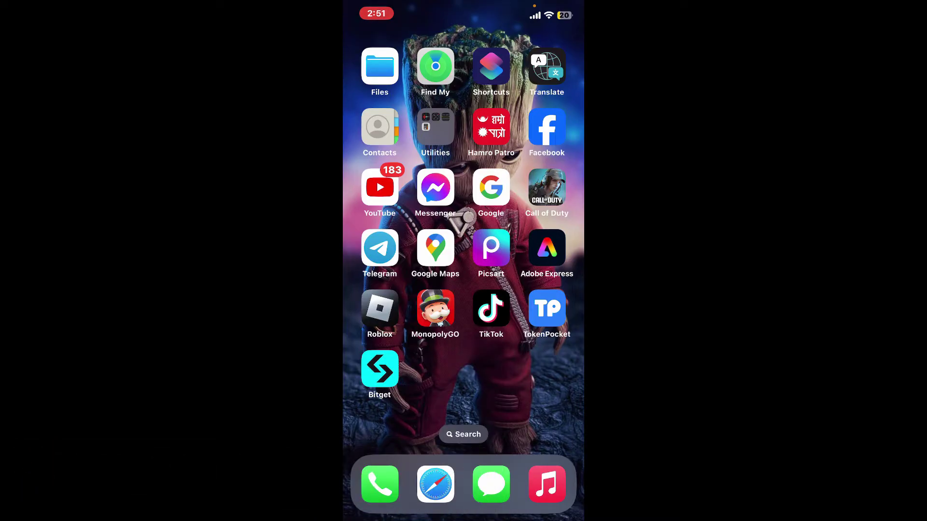
Launch Bitget and go through the grid menu and avatar to User center's Security section
{"action": "left_click", "coordinate": [380, 368]}
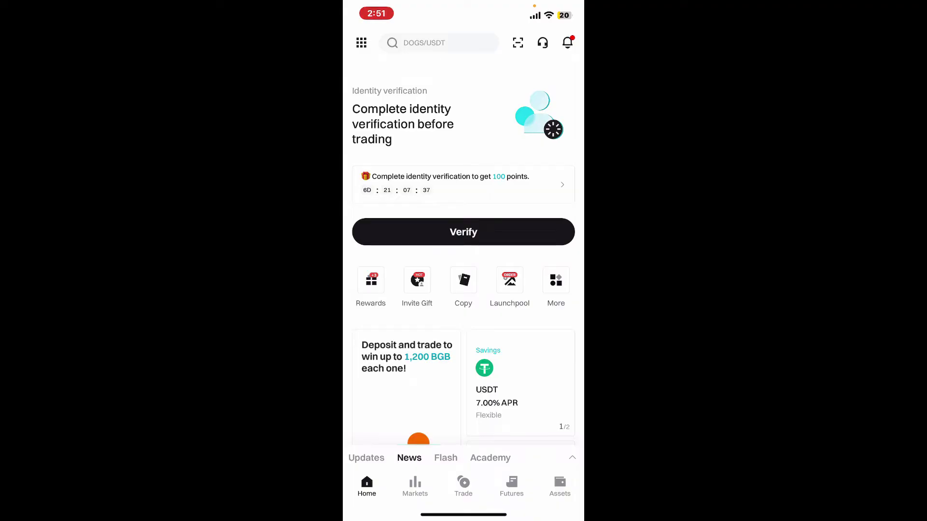
{"action": "left_click", "coordinate": [361, 42]}
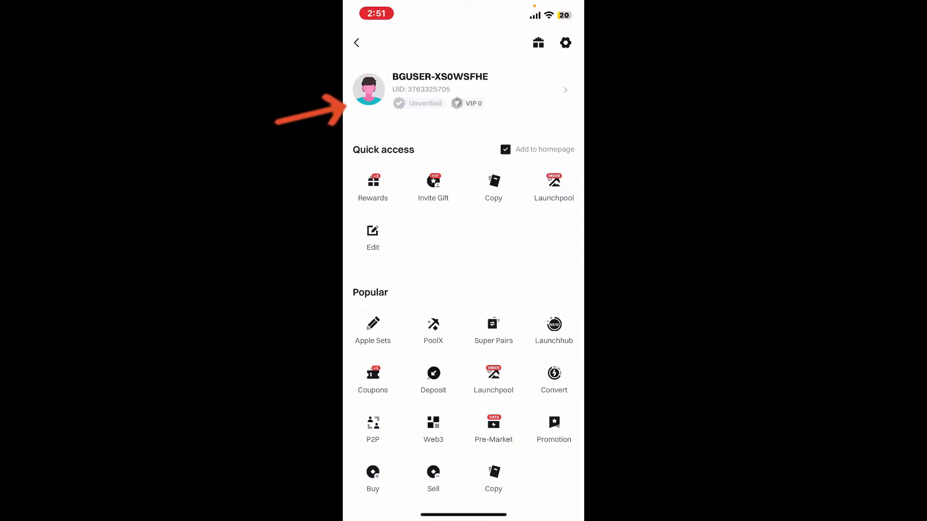
{"action": "left_click", "coordinate": [368, 89]}
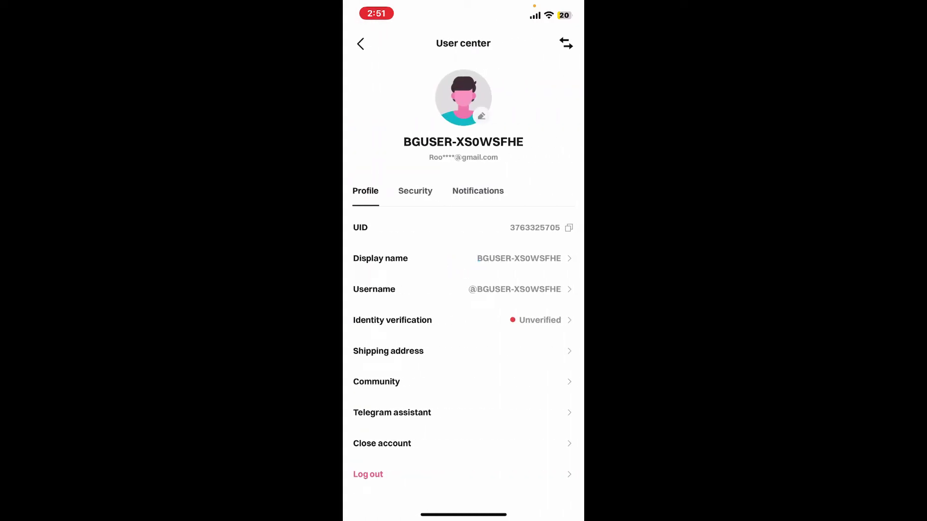
{"action": "left_click", "coordinate": [415, 191]}
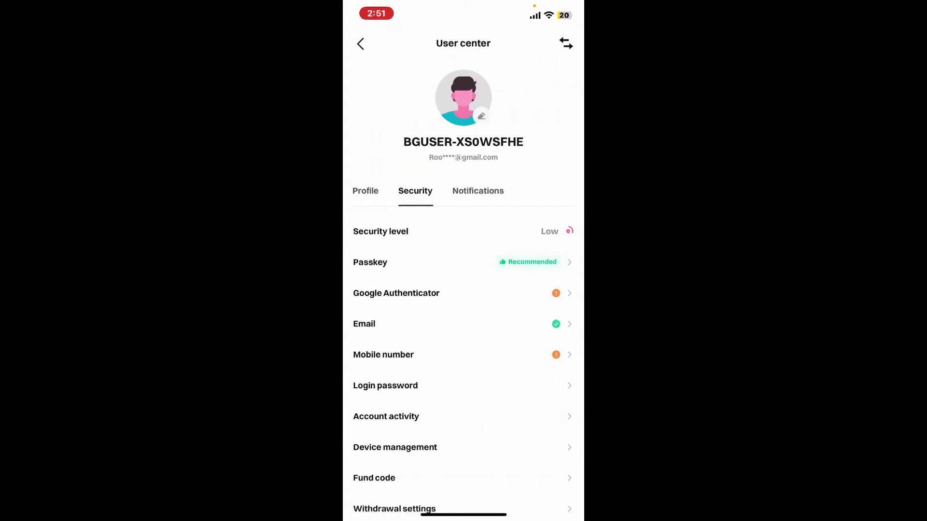
Open Login password and step through the Old, New and Confirm new password fields
{"action": "left_click", "coordinate": [385, 385]}
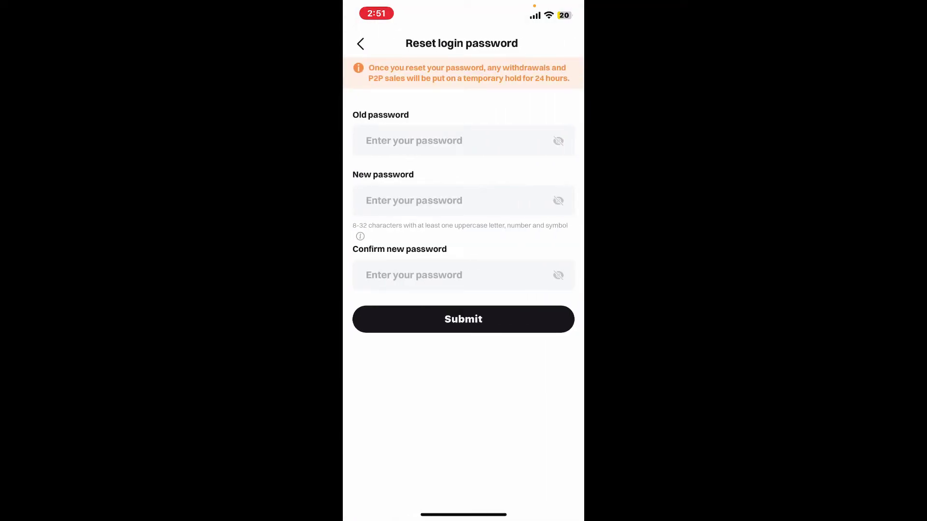
{"action": "left_click", "coordinate": [449, 140]}
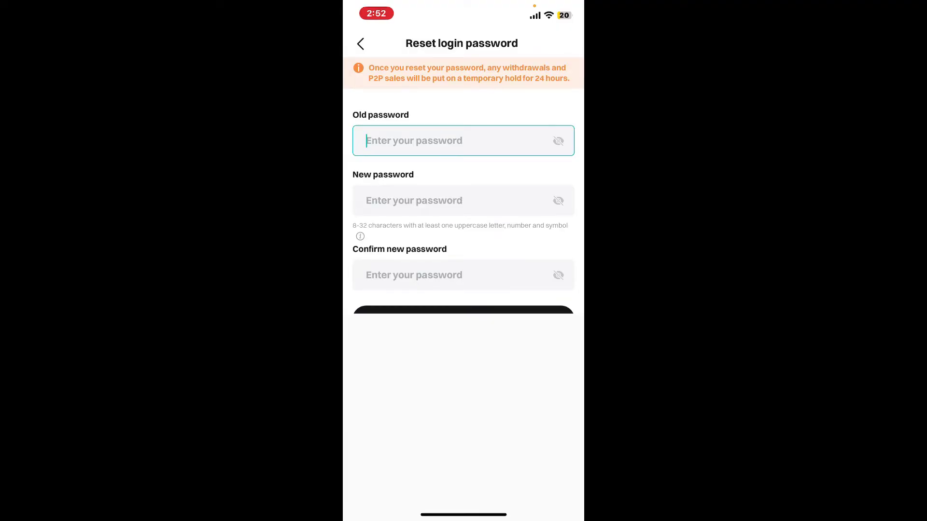
{"action": "key", "text": "Tab"}
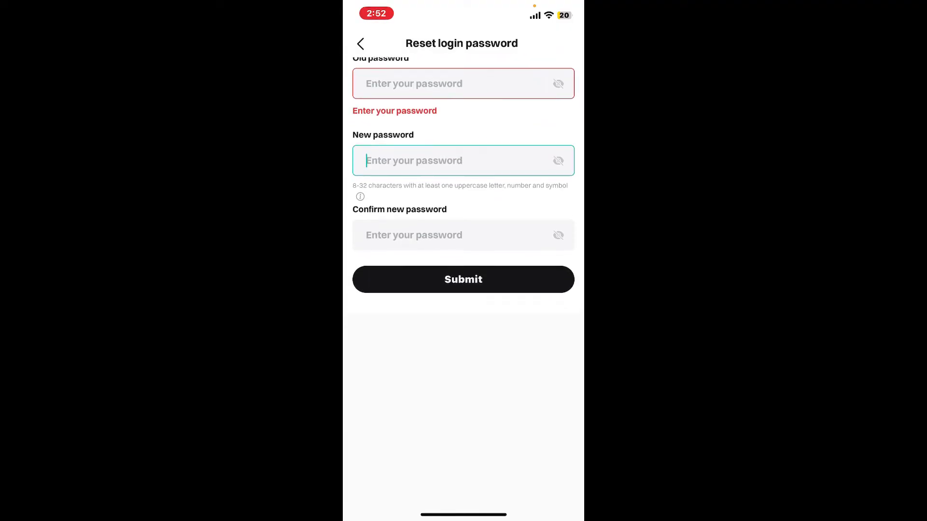
{"action": "key", "text": "Tab"}
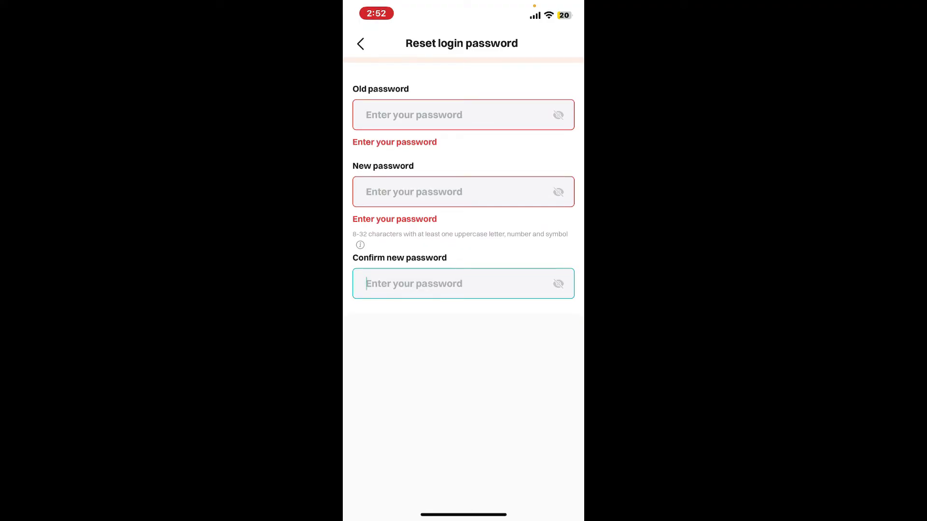
{"action": "key", "text": "Return"}
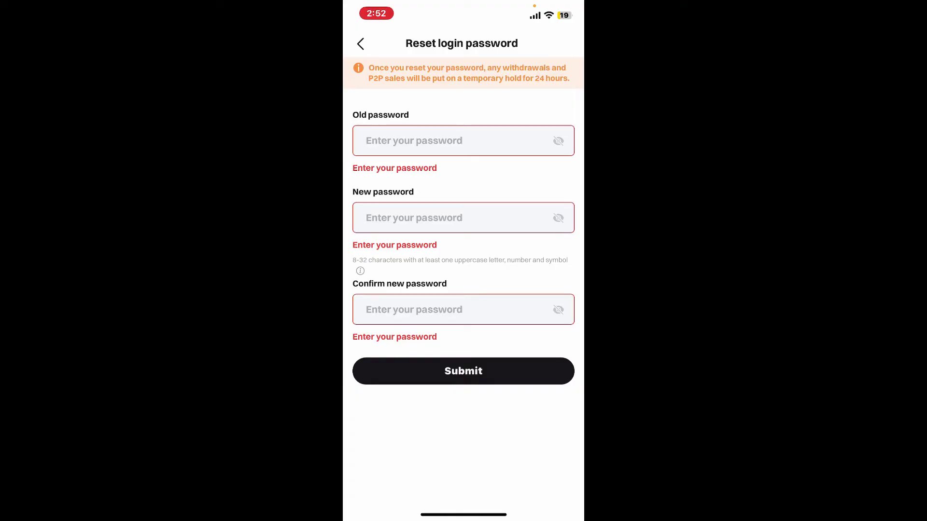
Back out twice to Bitget's home page, then swipe Bitget closed to the iOS Home Screen
{"action": "left_click", "coordinate": [360, 43]}
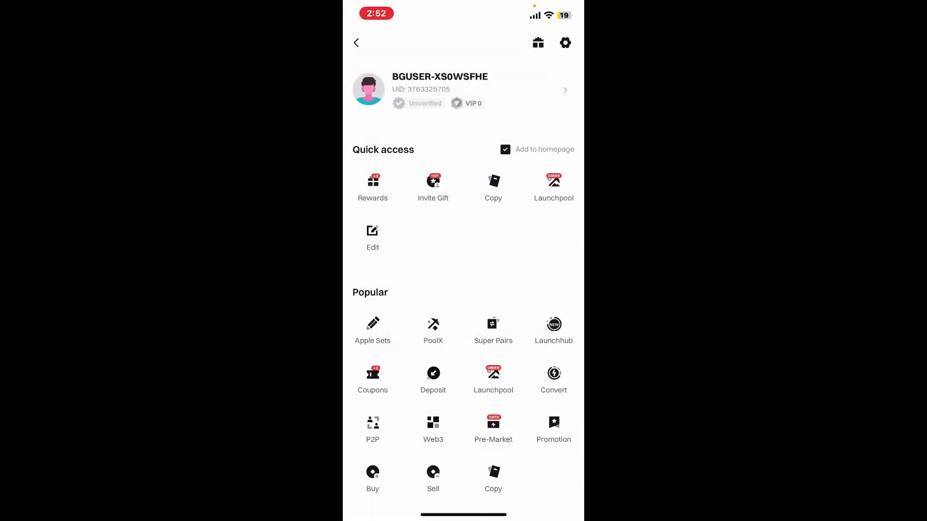
{"action": "left_click", "coordinate": [356, 43]}
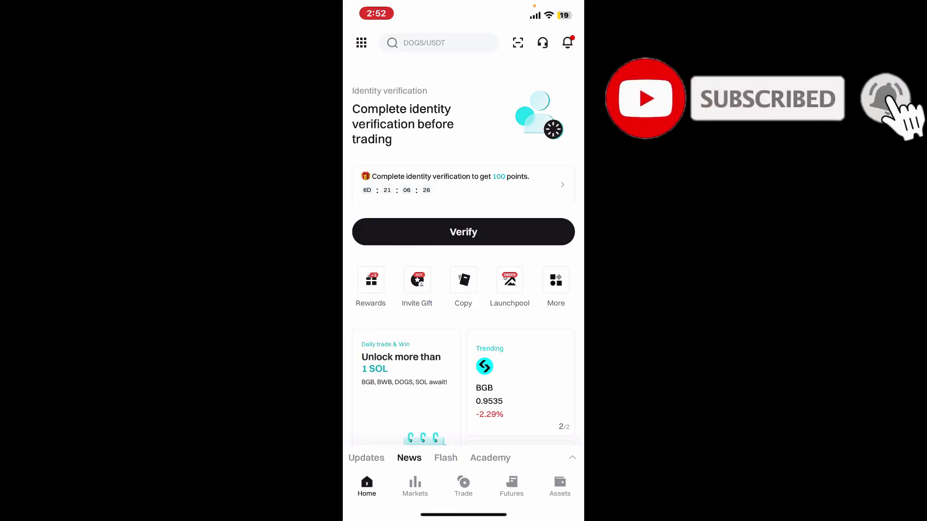
{"action": "left_click_drag", "start_coordinate": [464, 514], "coordinate": [463, 326]}
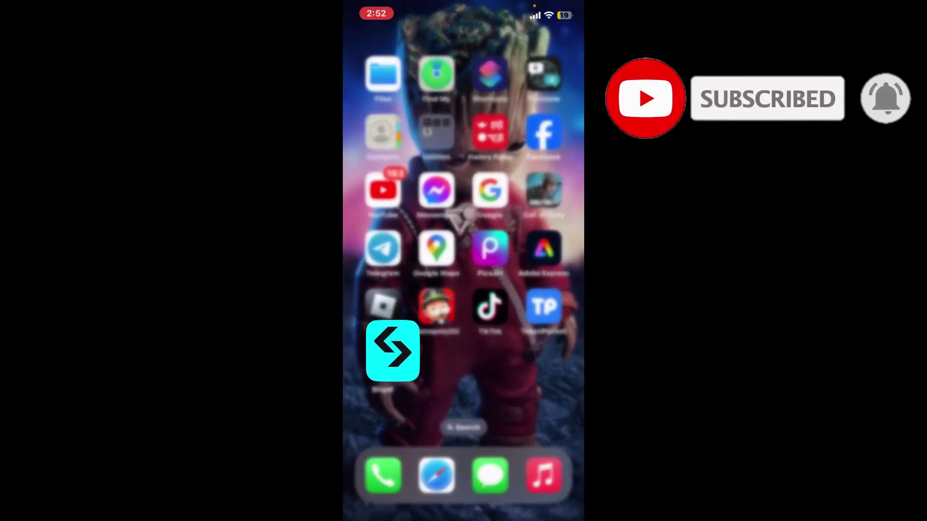